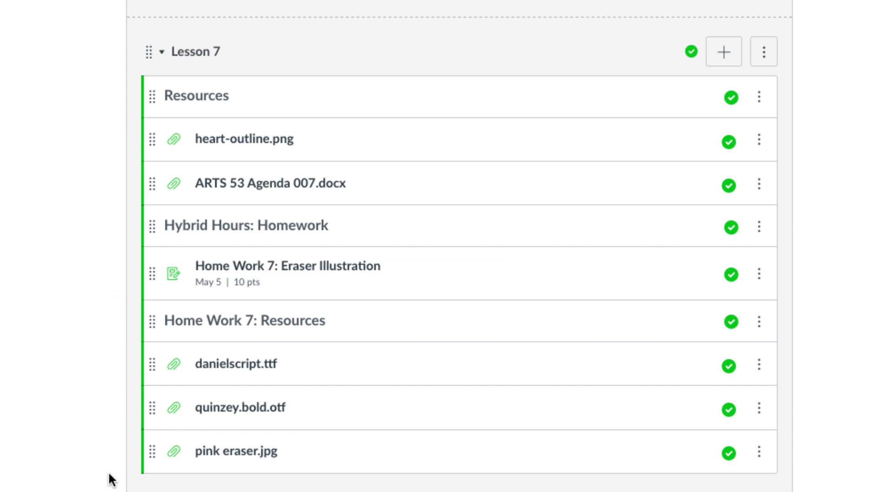
# Scroll to Lesson 7 in the modules and open the heart-outline.png file page
pyautogui.scroll(-1, 110, 485)
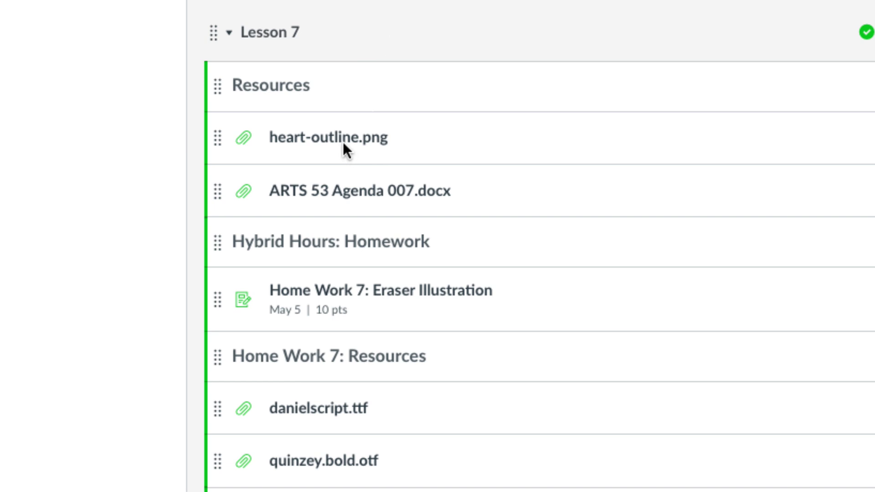
pyautogui.click(305, 149)
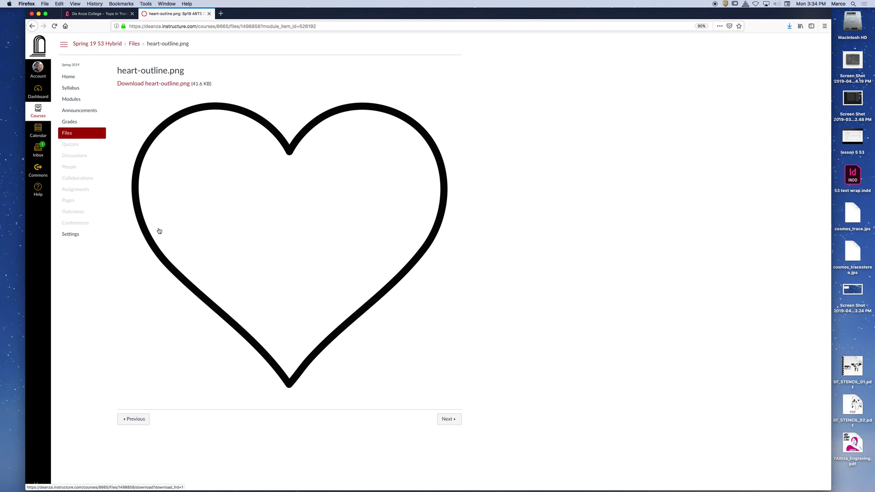
# Preview ARTS 53 Agenda 007.docx, highlighting Strokes, Profiles, Open paths and Creation tools, then return to Modules
pyautogui.click(31, 26)
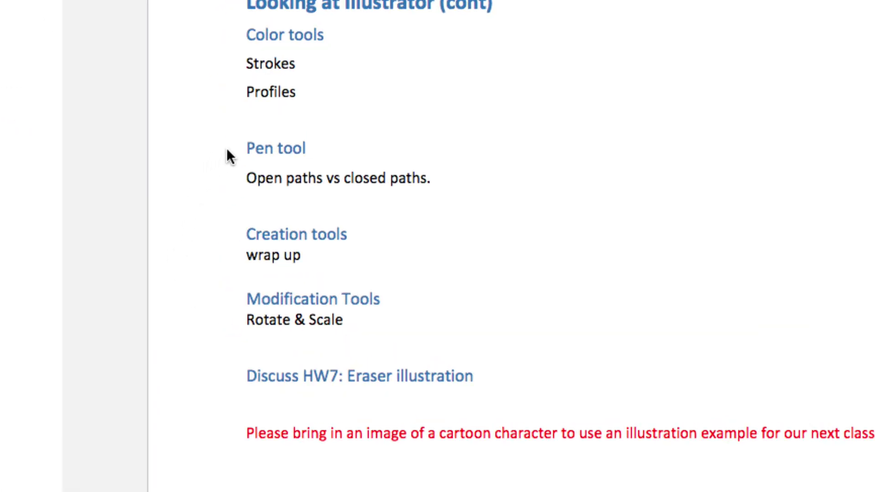
pyautogui.moveTo(259, 65); pyautogui.dragTo(279, 66)
pyautogui.moveTo(246, 91); pyautogui.dragTo(288, 93)
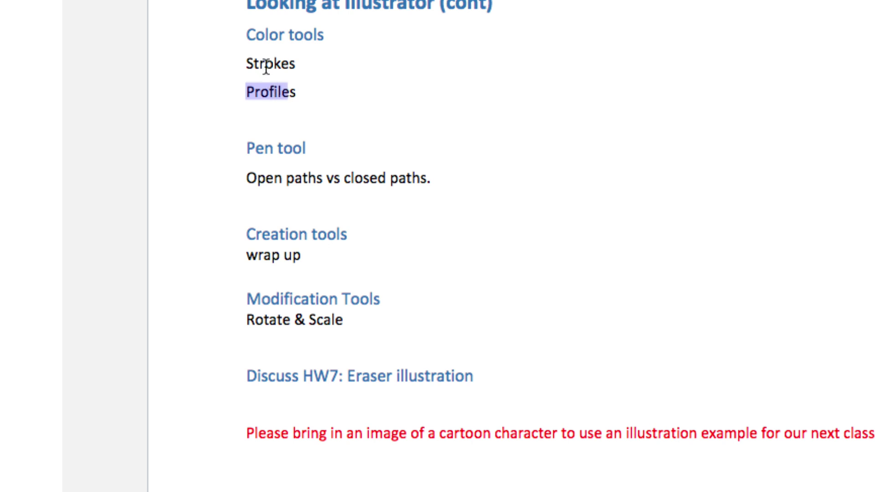
pyautogui.moveTo(264, 64); pyautogui.dragTo(296, 66)
pyautogui.moveTo(261, 91); pyautogui.dragTo(297, 93)
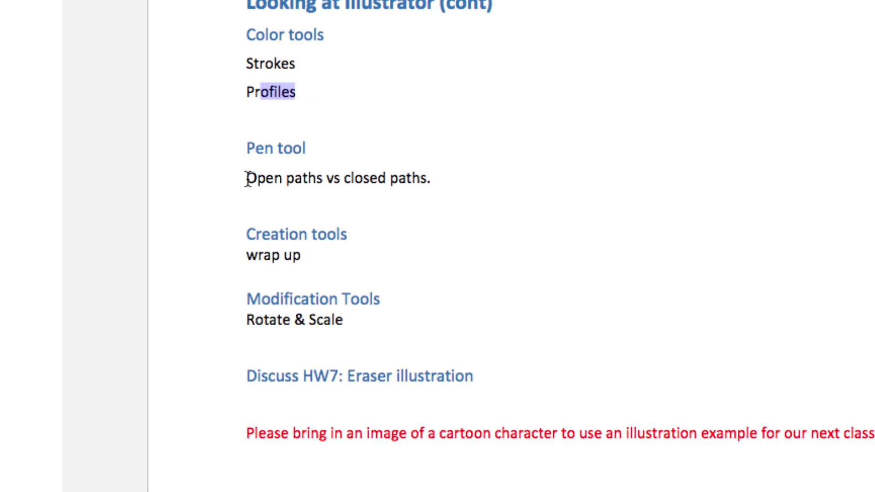
pyautogui.moveTo(247, 179); pyautogui.dragTo(276, 179)
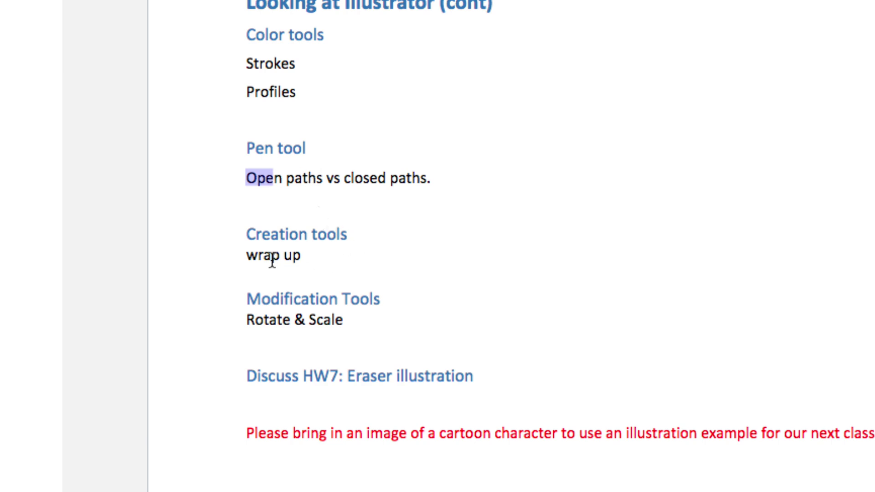
pyautogui.moveTo(272, 234); pyautogui.dragTo(305, 253)
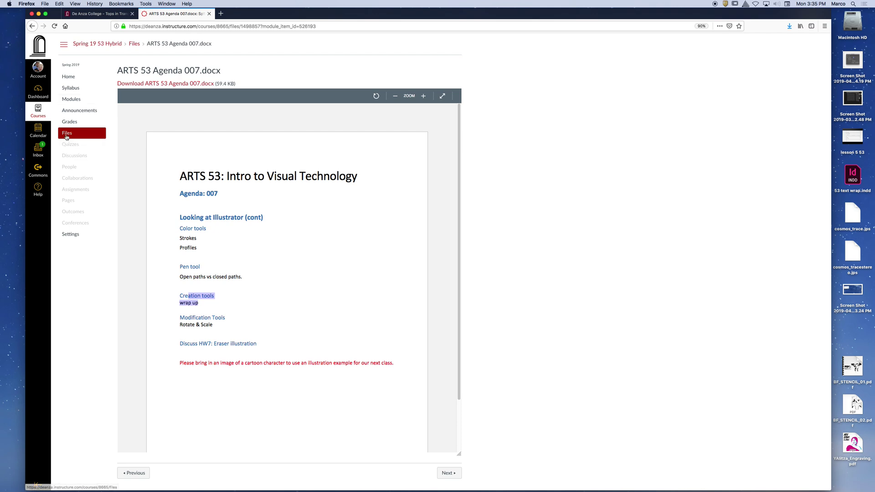
pyautogui.click(32, 26)
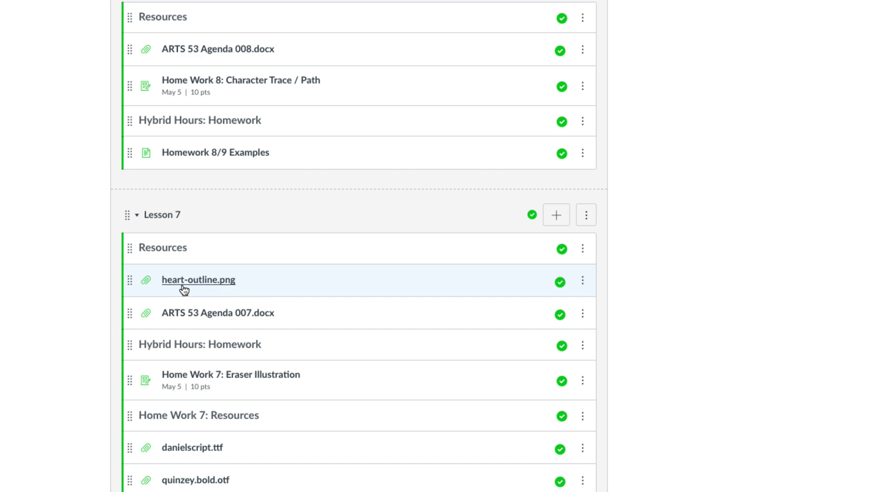
# Open heart-outline.png from Lesson 7 and save its download to the computer
pyautogui.click(184, 289)
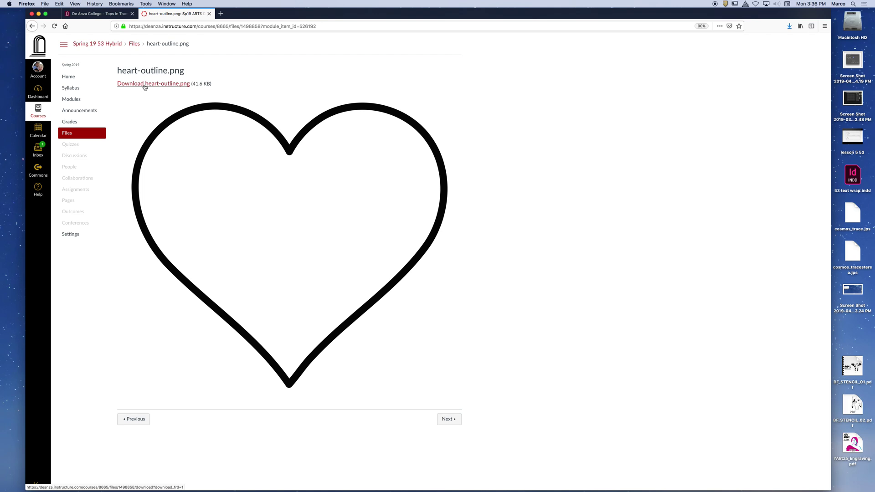
pyautogui.click(144, 86)
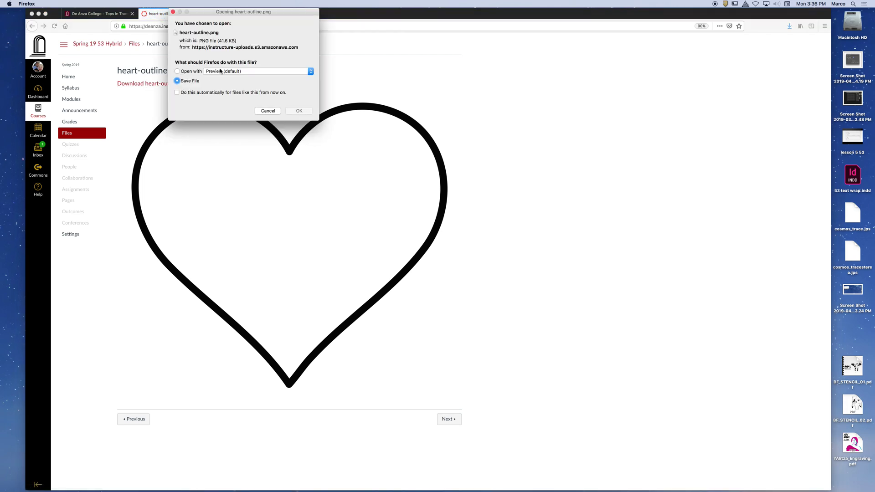
pyautogui.click(296, 111)
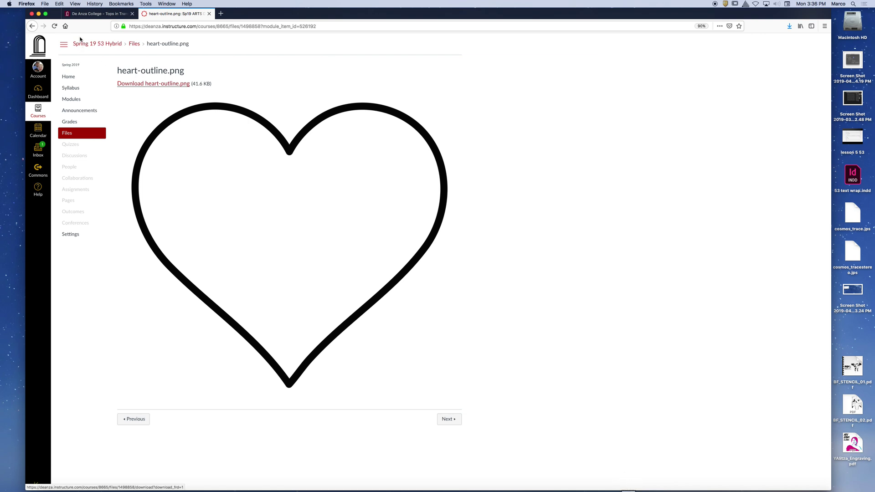
# Minimize the browser and open the Downloads folder in a Finder window beside the desktop
pyautogui.click(38, 14)
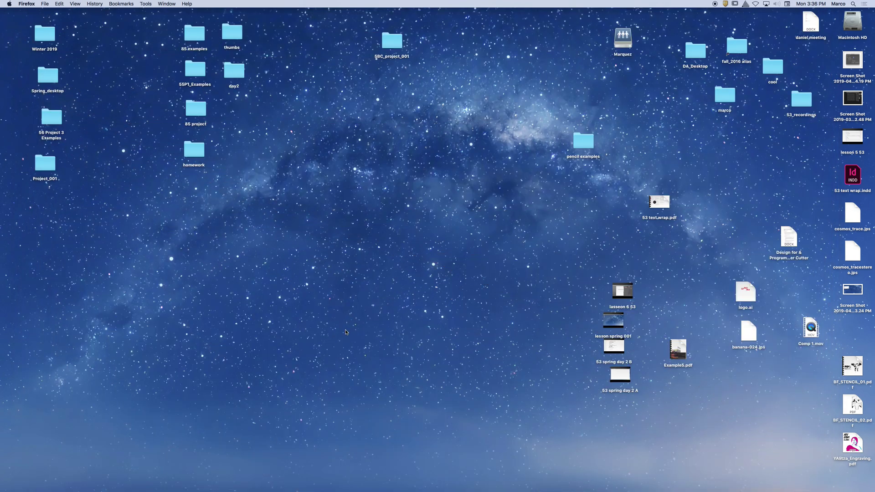
pyautogui.moveTo(642, 490)
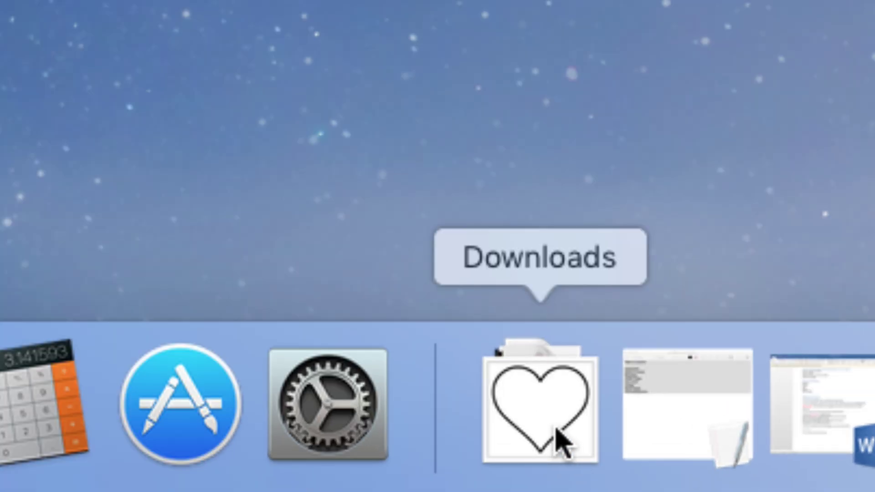
pyautogui.click(557, 431)
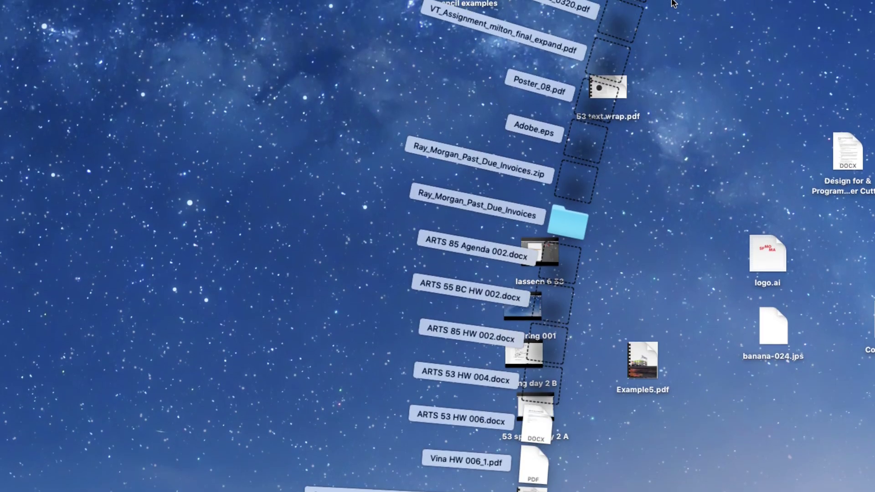
pyautogui.click(647, 51)
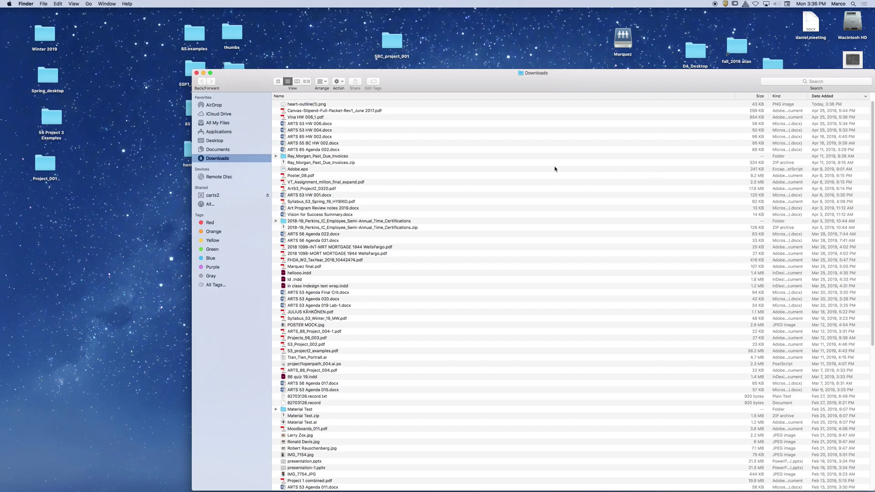
pyautogui.moveTo(334, 74); pyautogui.dragTo(492, 57)
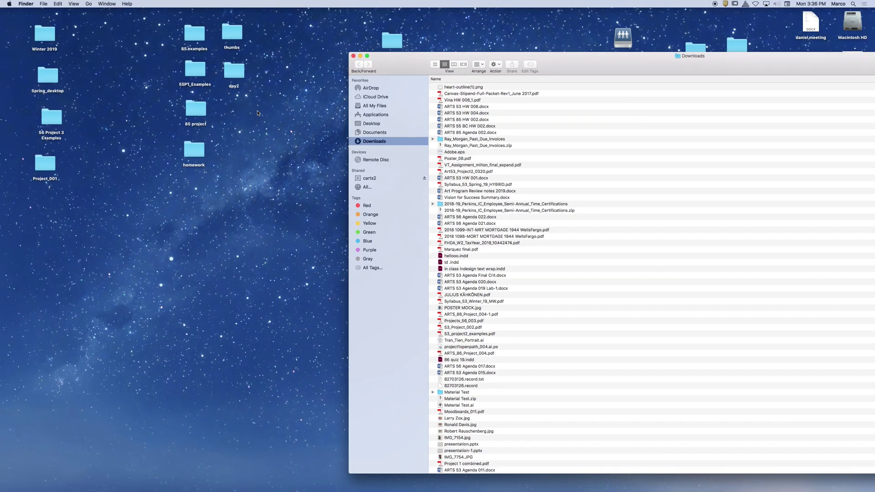
# Create a desktop folder heart_illustration and move heart-outline(1).png into it
pyautogui.rightClick(257, 111)
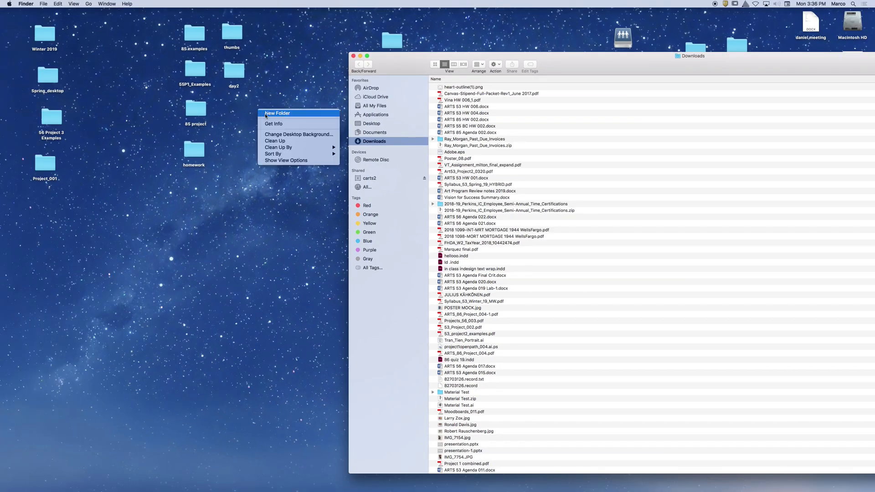
pyautogui.click(267, 114)
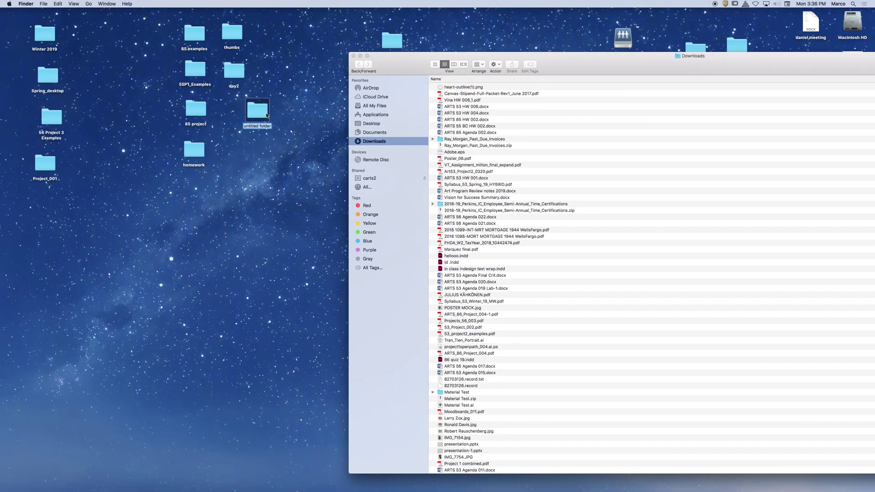
pyautogui.write('heart_illustration')
pyautogui.moveTo(448, 92); pyautogui.dragTo(370, 135)
pyautogui.press('super+w')
# Check heart_illustration's contents, then place 5BC_project_001 below pencil examples and heart_illustration near the top
pyautogui.doubleClick(370, 134)
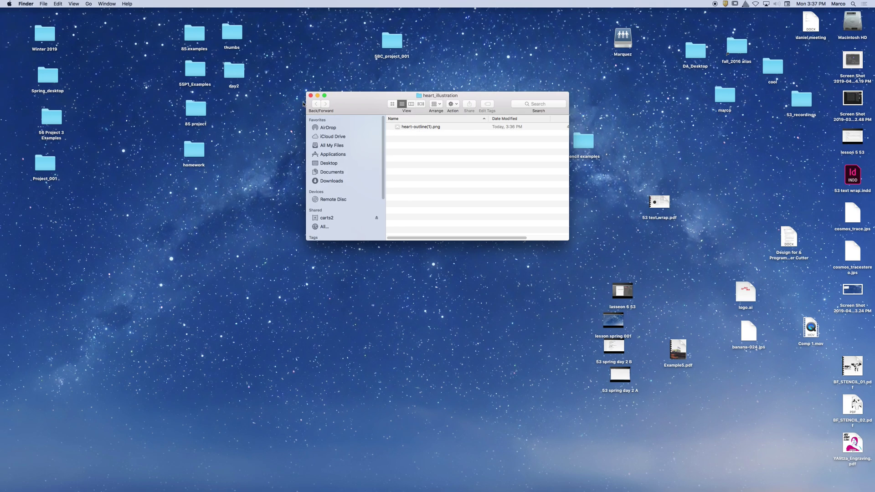
pyautogui.click(310, 96)
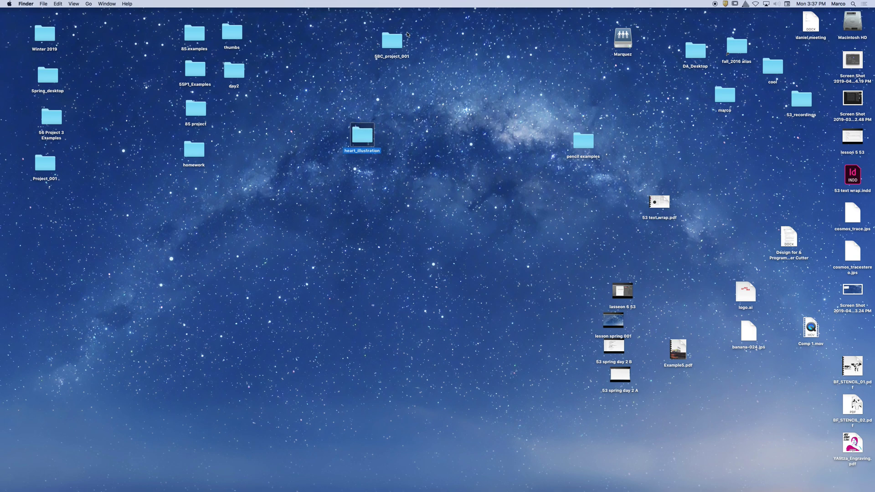
pyautogui.moveTo(394, 44); pyautogui.dragTo(586, 180)
pyautogui.moveTo(367, 138); pyautogui.dragTo(400, 78)
pyautogui.click(435, 72)
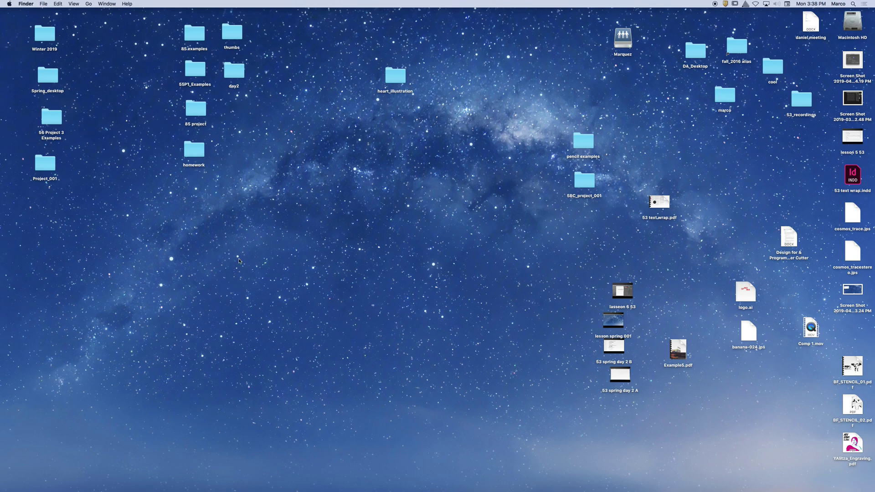
# Launch Illustrator and create a new Letter 8.5 × 11 in document, Untitled-6
pyautogui.moveTo(258, 476)
pyautogui.moveTo(560, 485)
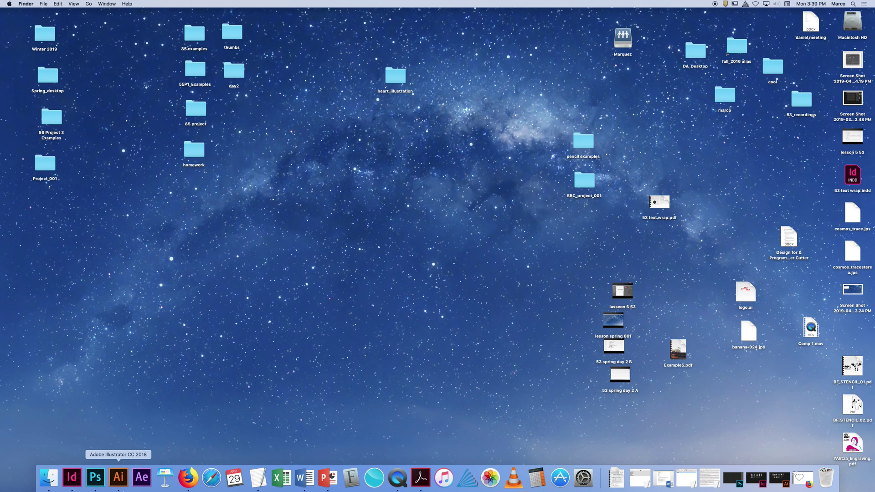
pyautogui.click(122, 483)
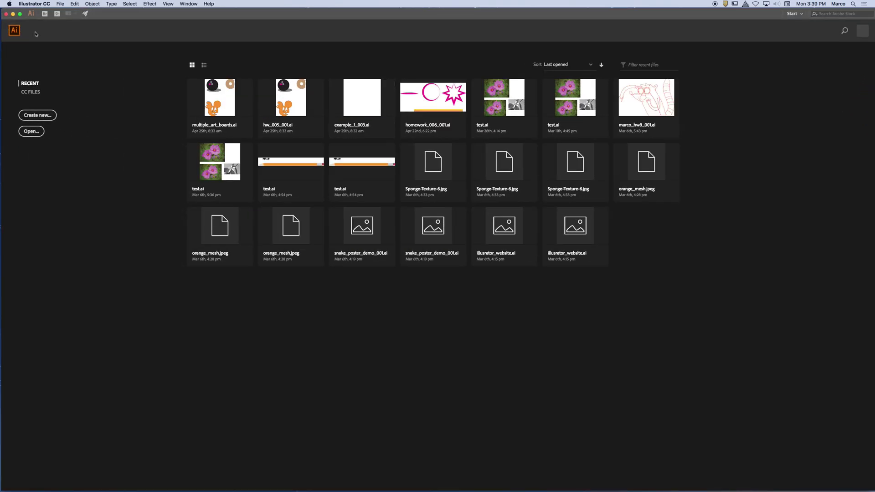
pyautogui.click(59, 4)
pyautogui.click(59, 4)
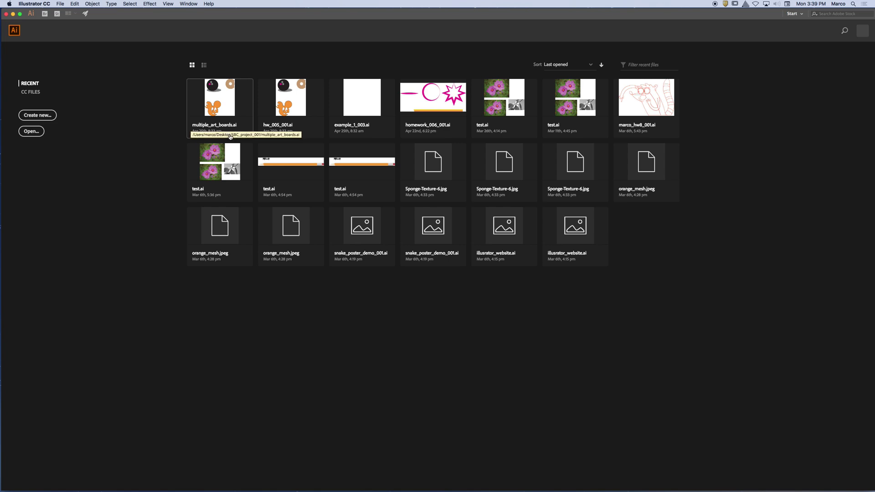
pyautogui.click(60, 4)
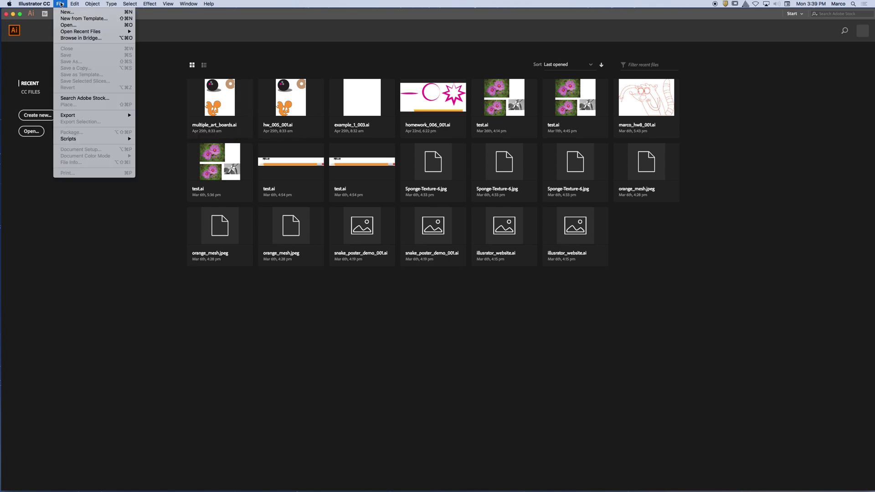
pyautogui.click(66, 11)
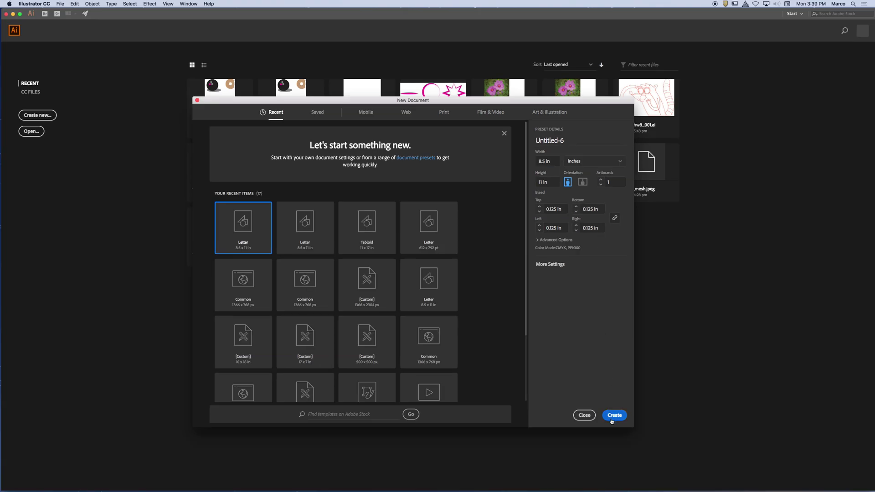
pyautogui.click(613, 417)
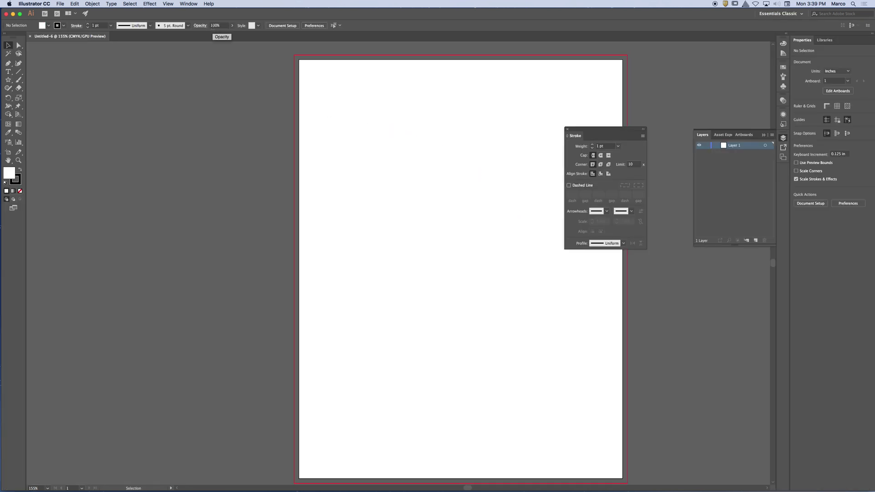
pyautogui.click(189, 3)
# Reset the Essentials Classic workspace and show the toolbar in two columns
pyautogui.moveTo(209, 38)
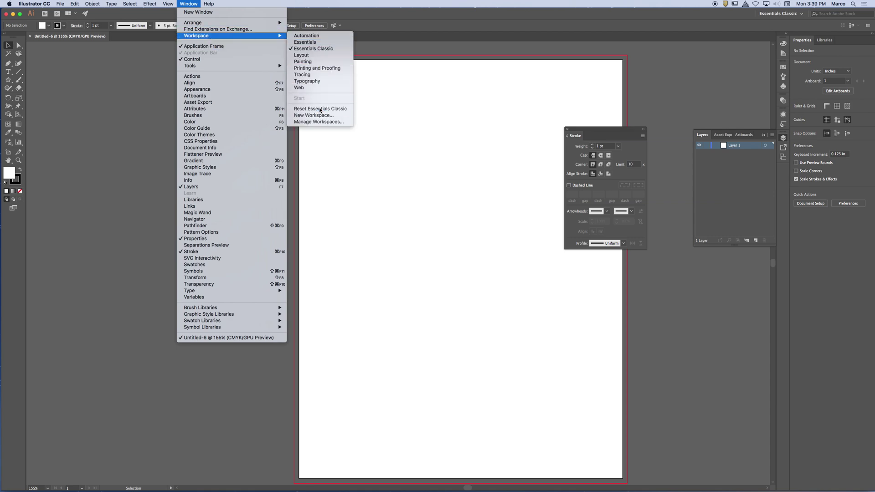
pyautogui.click(337, 108)
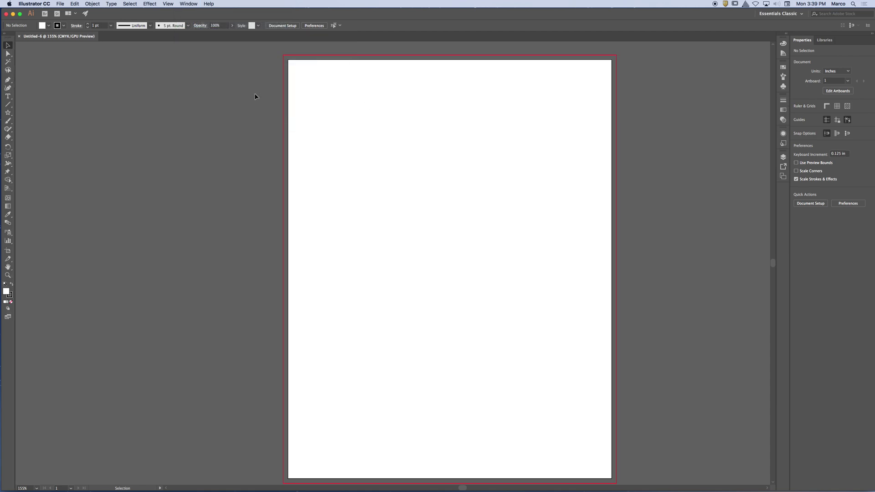
pyautogui.click(5, 35)
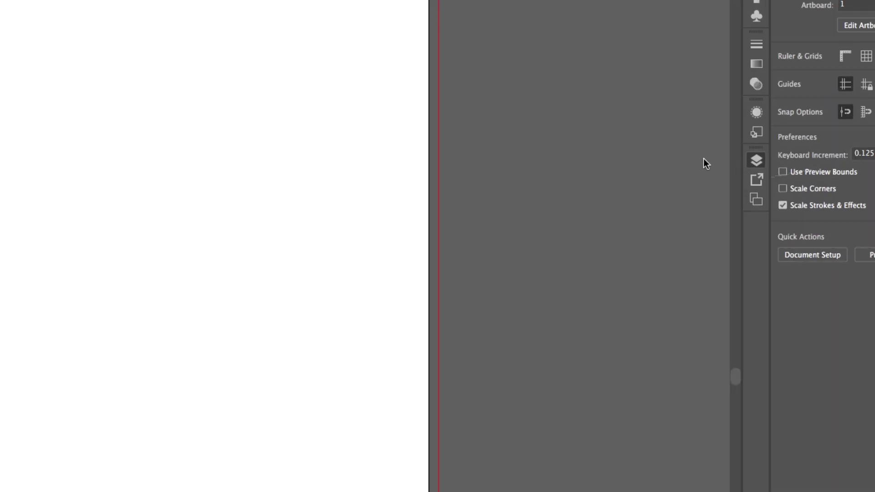
# Float the Layers panel on its own, close the Asset Export/Artboards group, and enlarge it
pyautogui.click(756, 160)
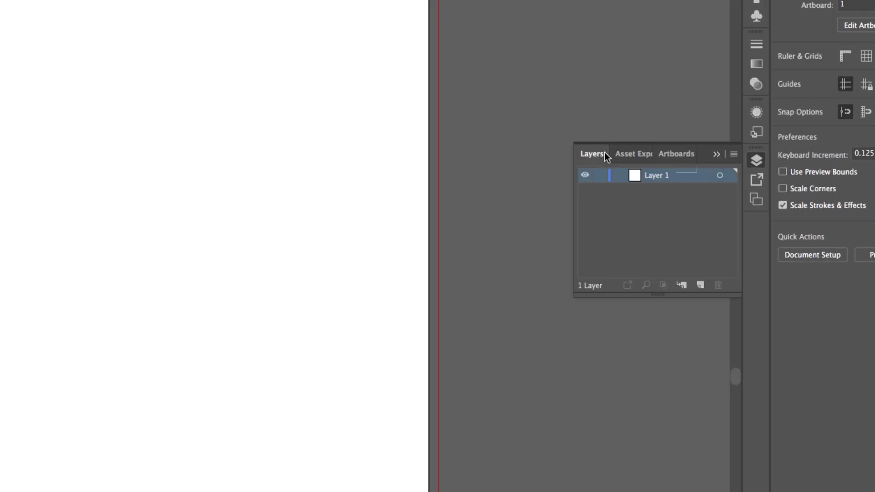
pyautogui.moveTo(592, 153); pyautogui.dragTo(470, 38)
pyautogui.click(716, 154)
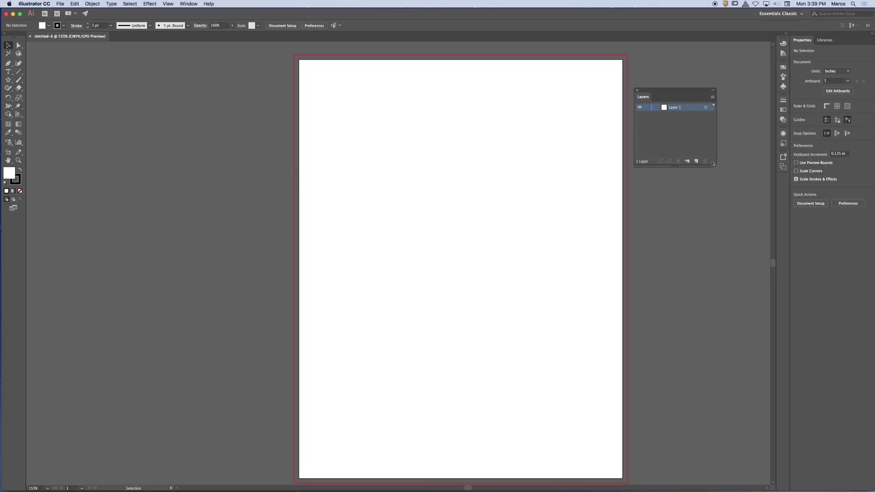
pyautogui.moveTo(617, 178); pyautogui.dragTo(680, 308)
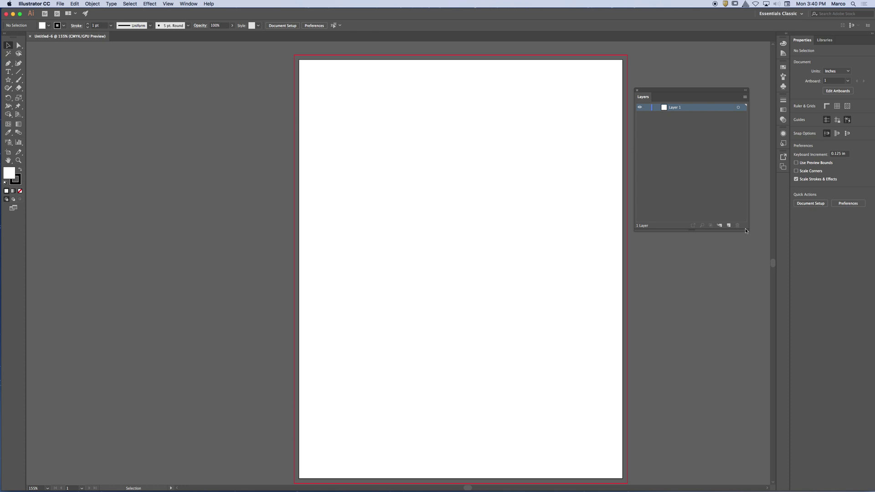
# Place heart-outline(1).png from the Desktop's heart_illustration folder via File > Place
pyautogui.click(61, 5)
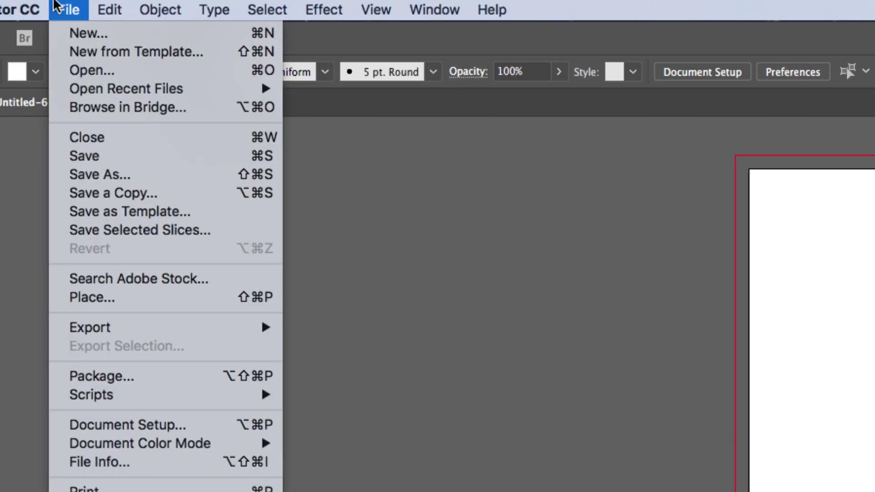
pyautogui.click(105, 297)
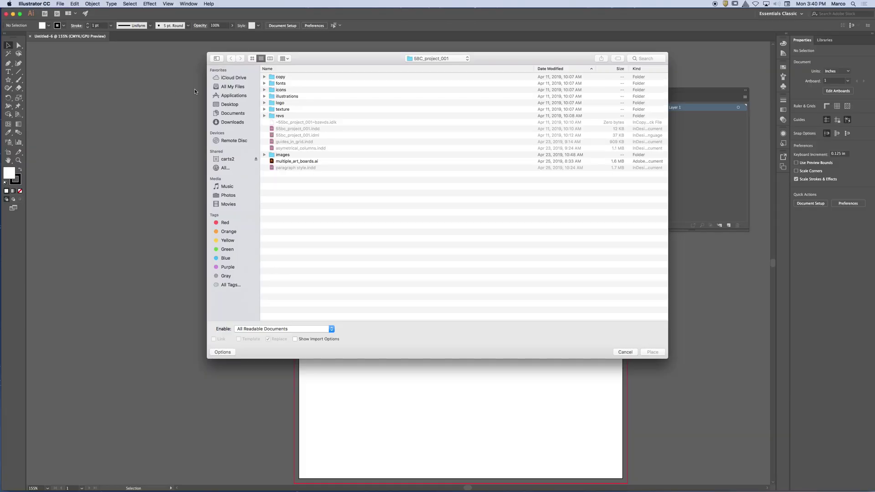
pyautogui.click(228, 104)
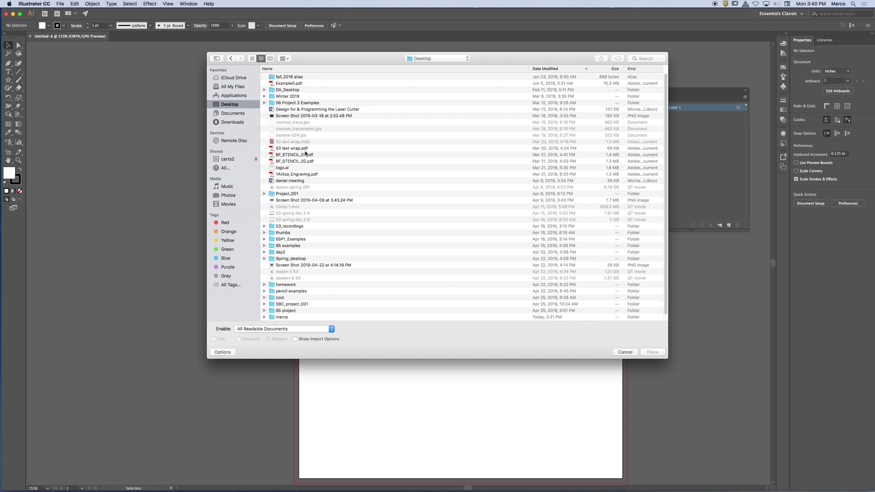
pyautogui.click(550, 69)
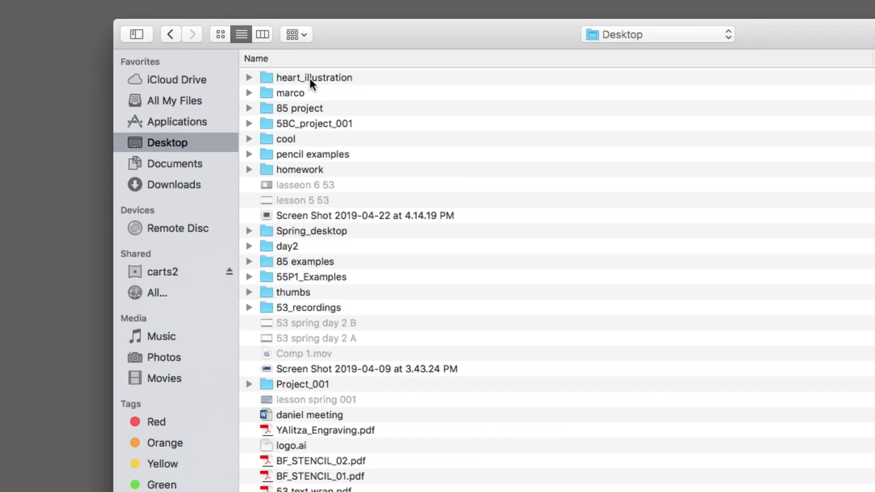
pyautogui.doubleClick(310, 78)
pyautogui.click(303, 77)
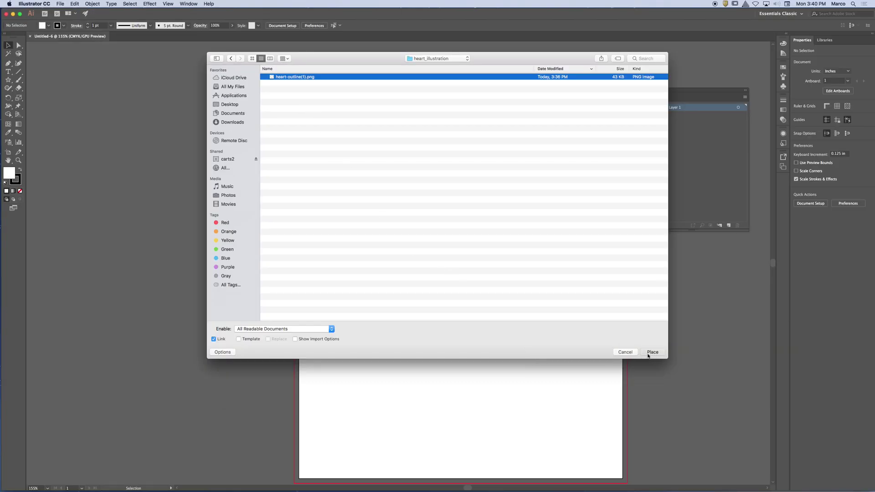
pyautogui.click(652, 353)
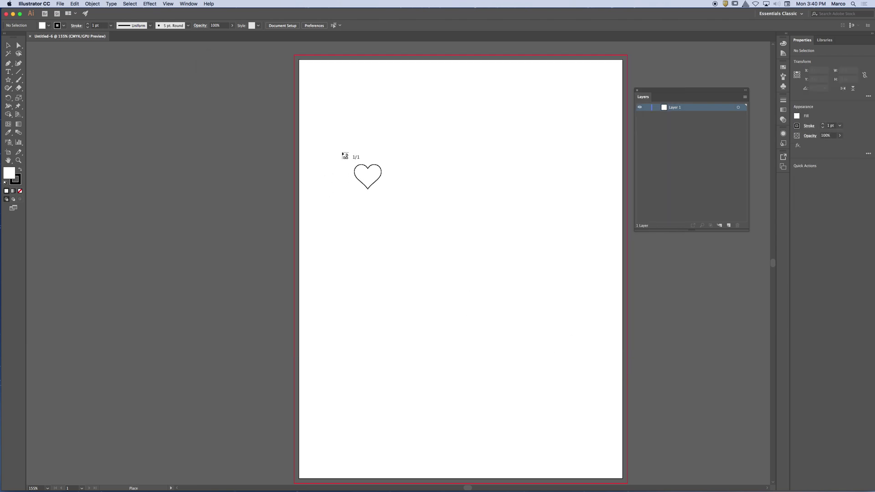
# Drop the heart on the artboard, scale it to about 5.09 × 4.63 in, and position it
pyautogui.click(342, 153)
pyautogui.moveTo(416, 160); pyautogui.dragTo(458, 157)
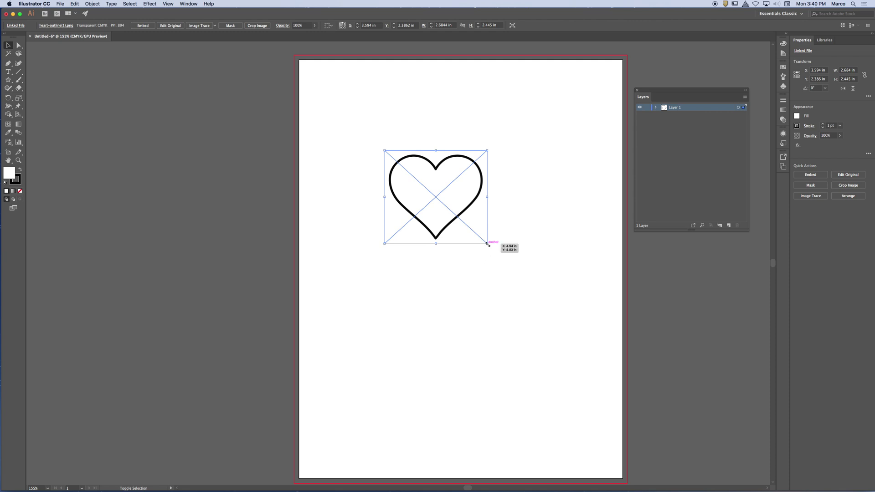
pyautogui.moveTo(487, 243); pyautogui.dragTo(638, 325)
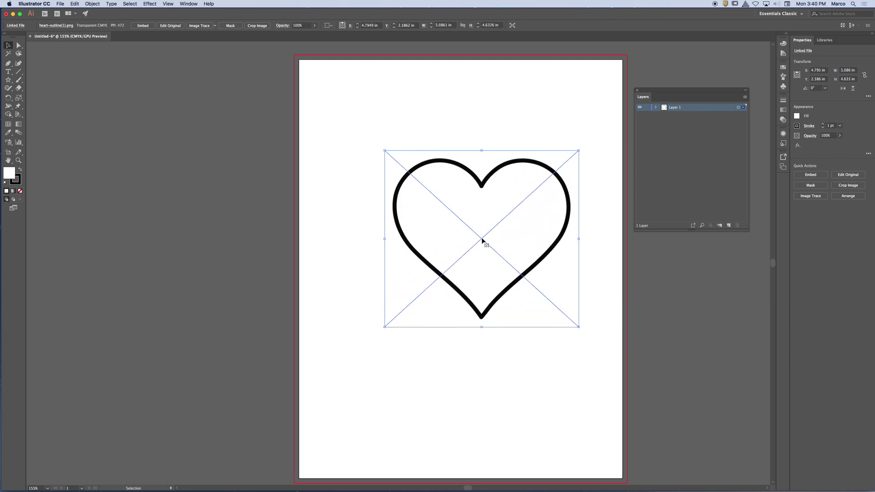
pyautogui.moveTo(482, 240); pyautogui.dragTo(453, 231)
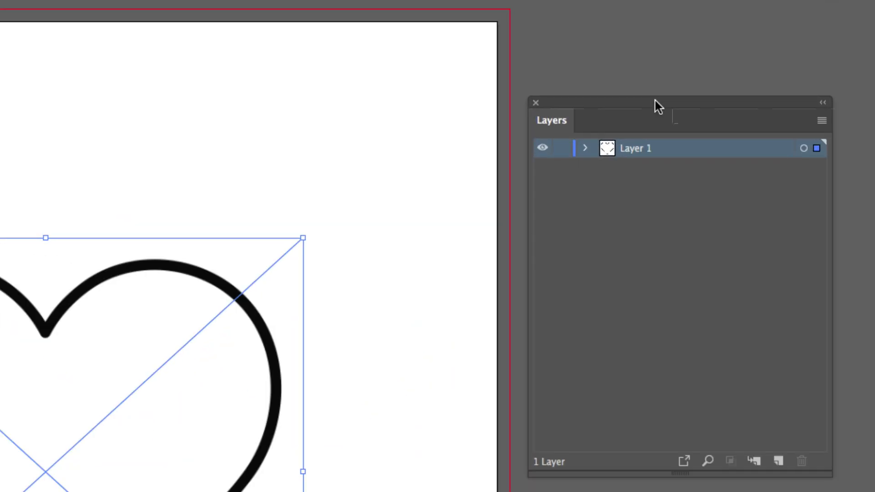
pyautogui.moveTo(655, 100); pyautogui.dragTo(502, 104)
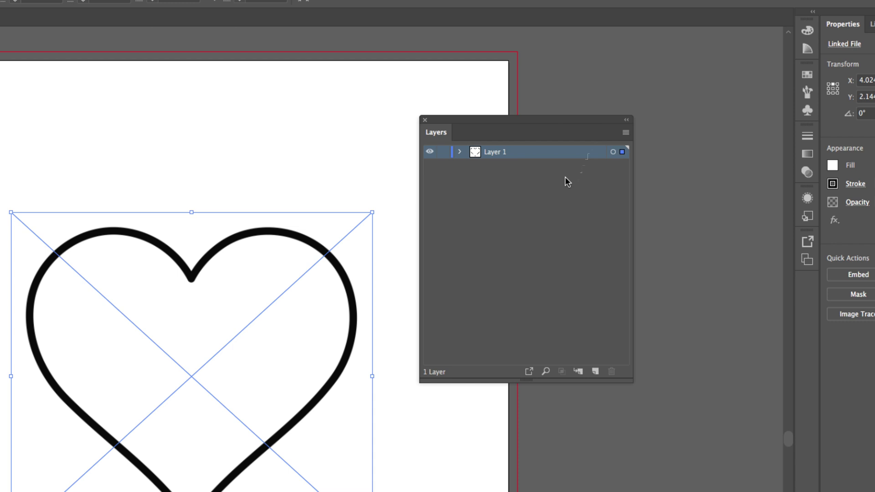
# In Layer 1's options, enable Template, clear Dim Images, and rename it 'ref image'
pyautogui.click(627, 132)
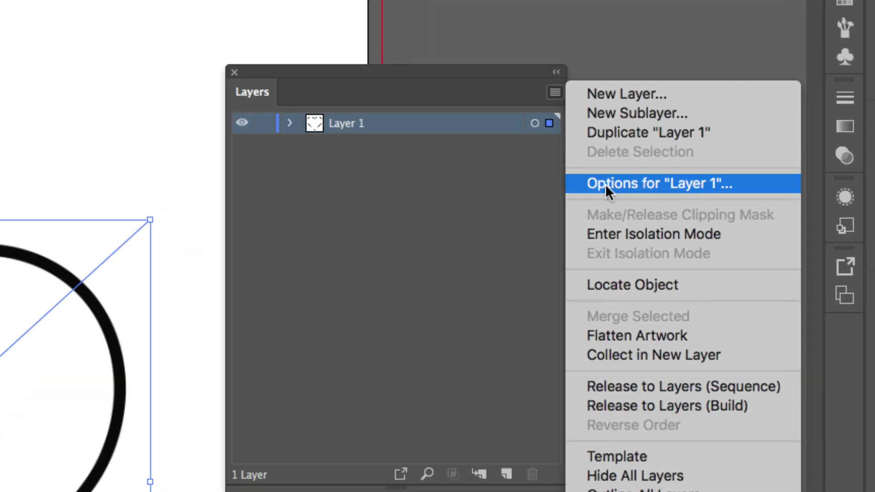
pyautogui.click(659, 183)
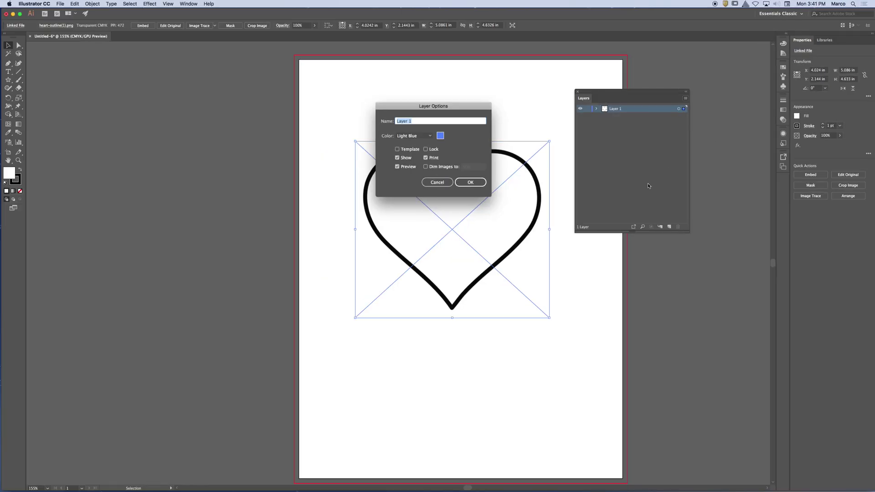
pyautogui.click(467, 183)
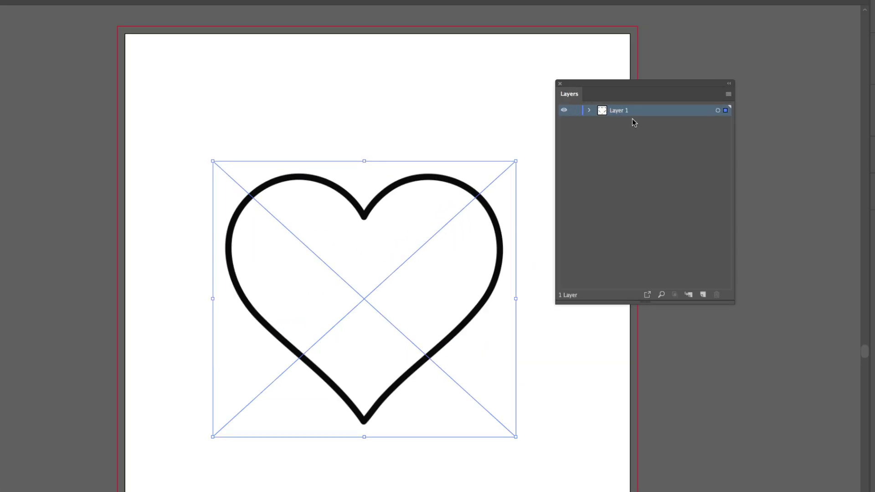
pyautogui.doubleClick(665, 112)
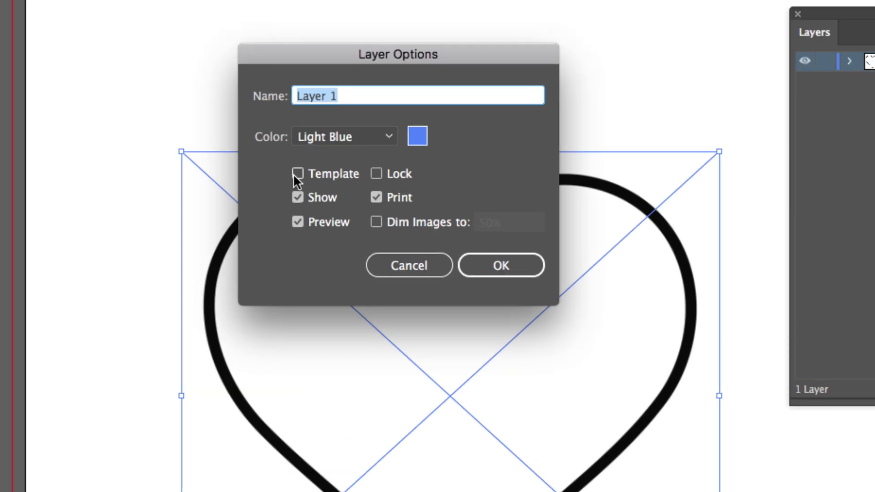
pyautogui.click(297, 175)
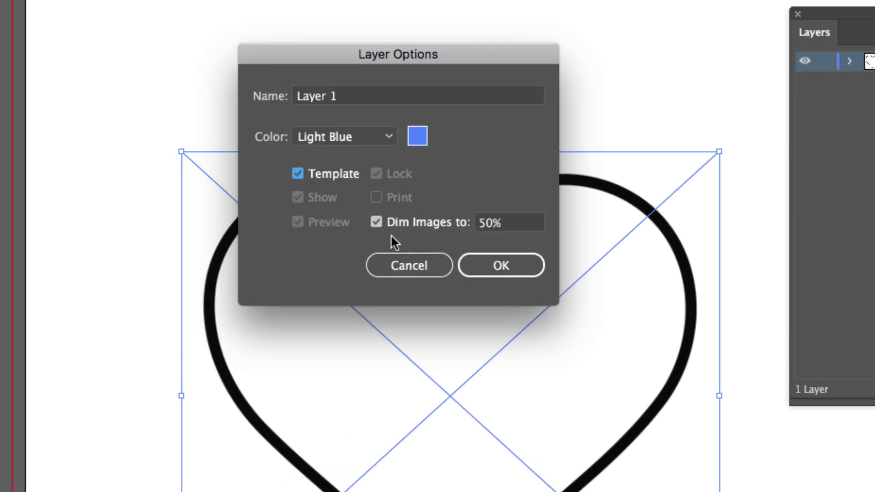
pyautogui.click(375, 222)
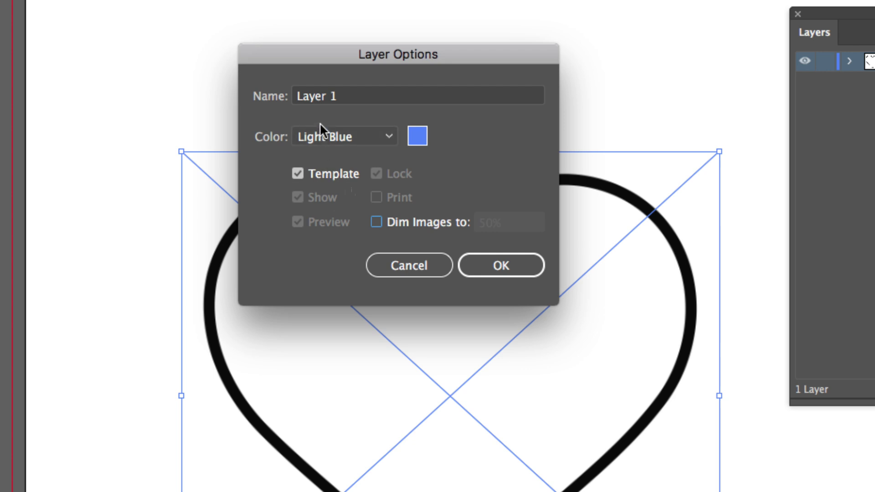
pyautogui.click(315, 97)
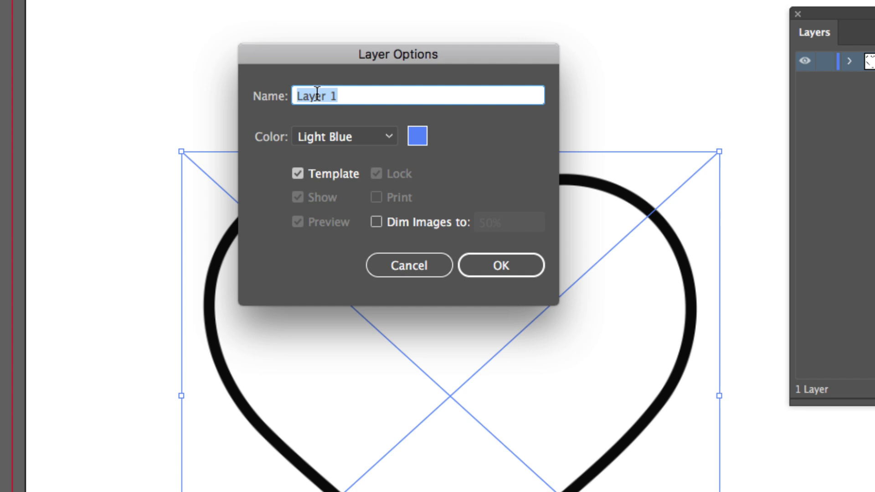
pyautogui.write('ref image')
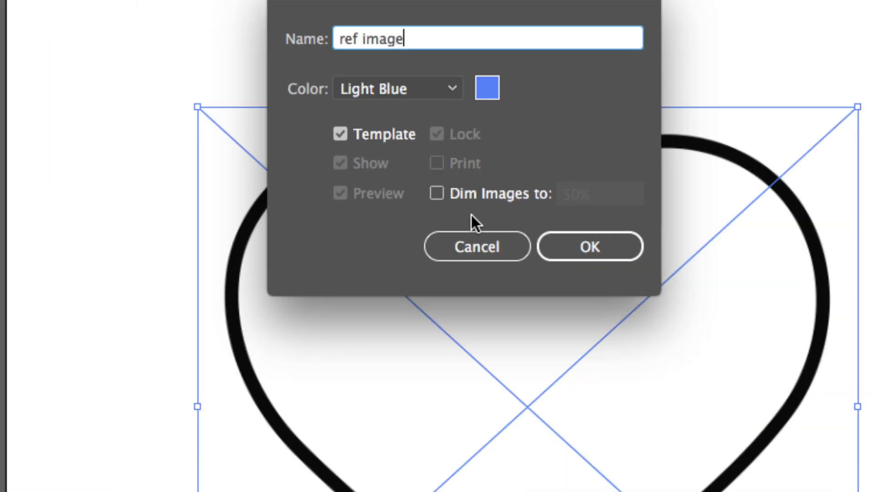
pyautogui.click(577, 237)
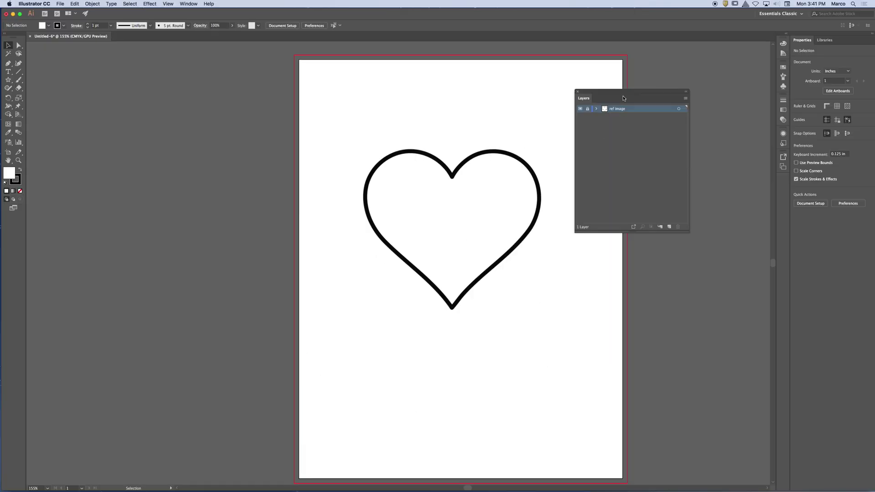
pyautogui.moveTo(623, 98); pyautogui.dragTo(624, 165)
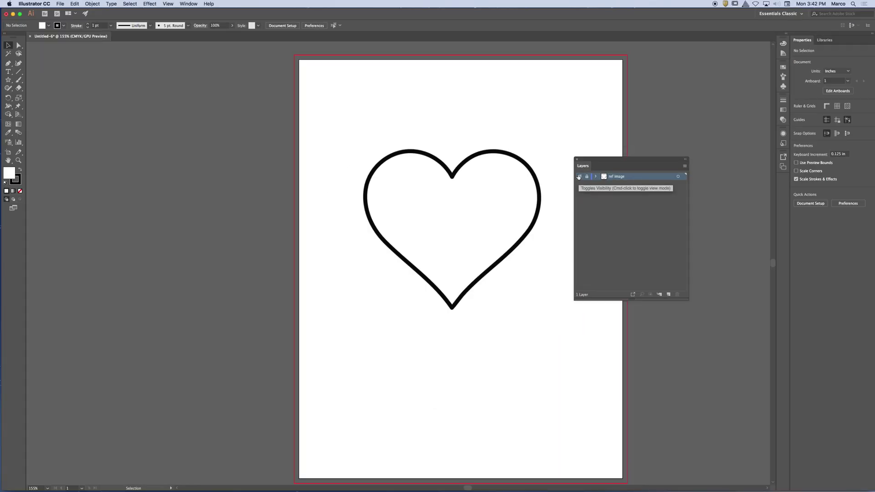
pyautogui.click(579, 176)
pyautogui.click(579, 177)
pyautogui.click(578, 177)
pyautogui.click(579, 177)
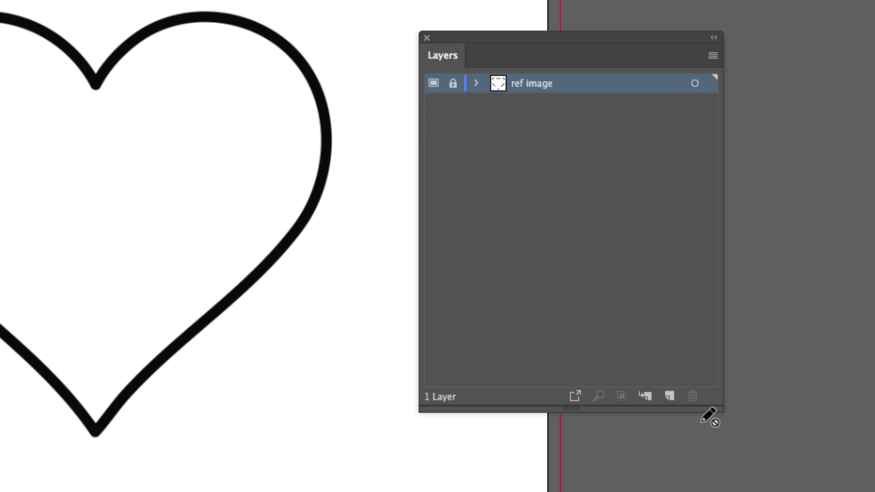
# Add a new Layer 2 above ref image and rename it 'outline'
pyautogui.click(668, 396)
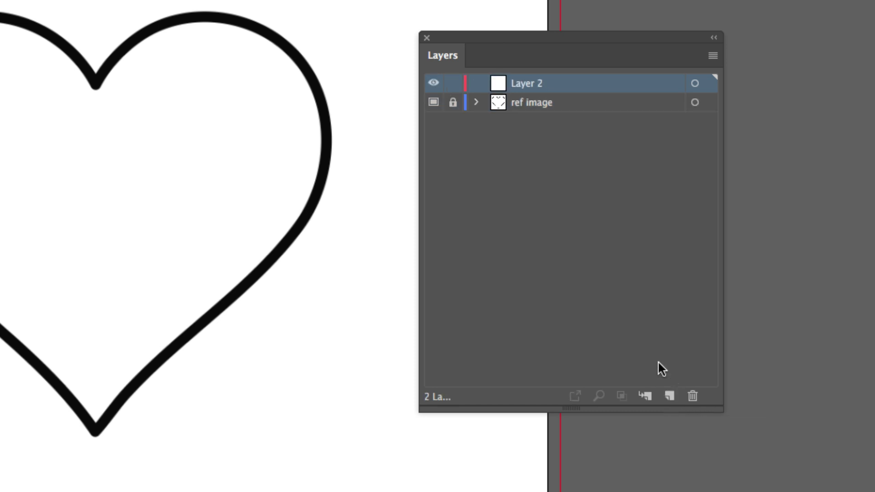
pyautogui.doubleClick(526, 84)
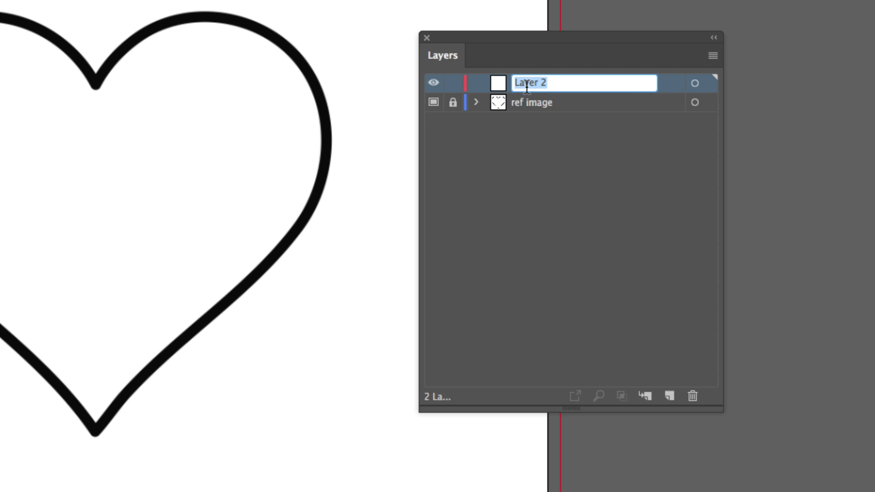
pyautogui.write('outline')
pyautogui.click(506, 179)
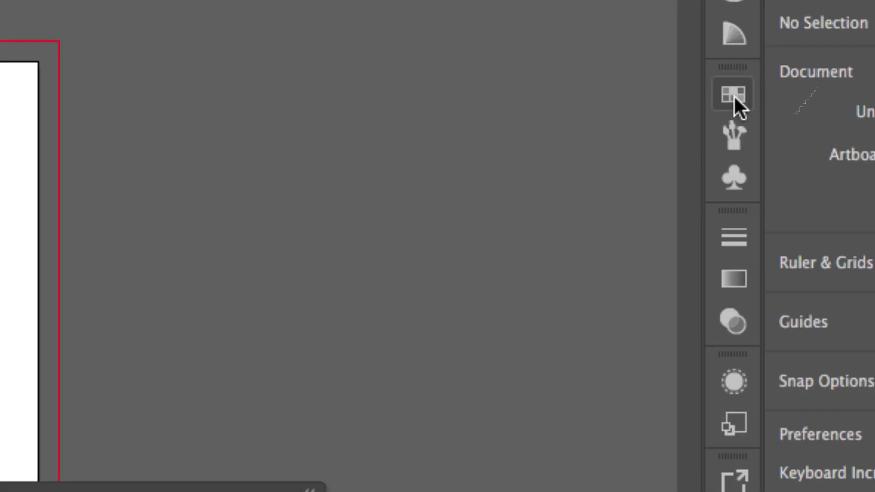
# Pull the Swatches panel out of the dock into a floating panel and enlarge it
pyautogui.click(734, 97)
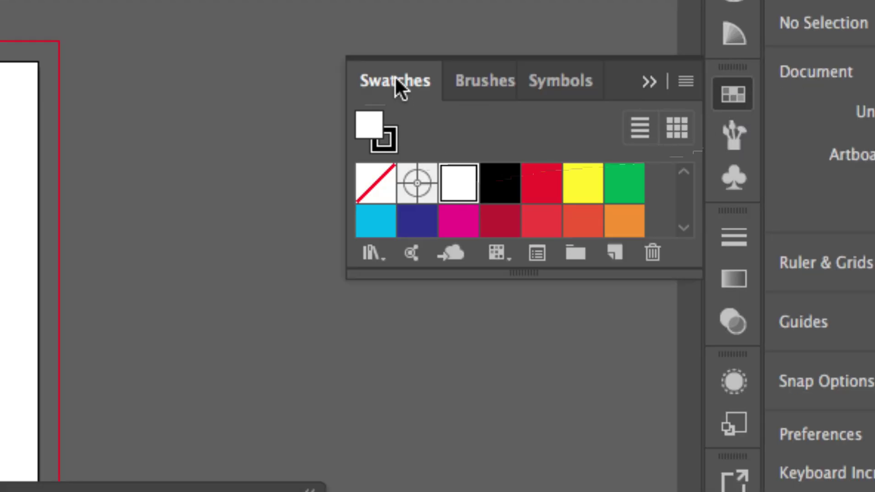
pyautogui.moveTo(394, 80); pyautogui.dragTo(104, 79)
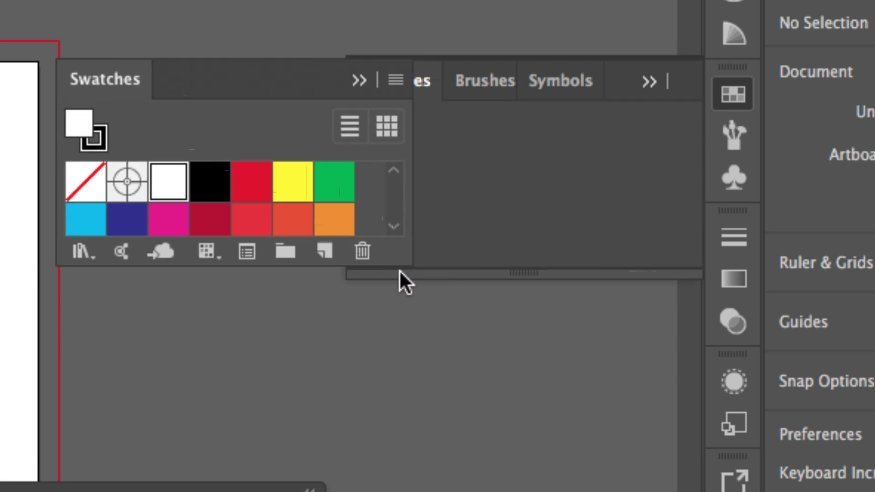
pyautogui.moveTo(406, 267); pyautogui.dragTo(417, 463)
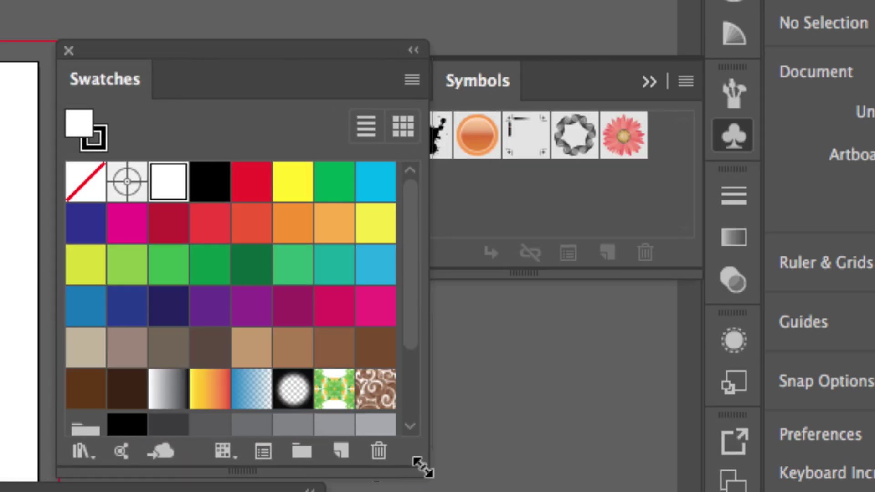
# Set the fill to None and the stroke to CMYK Red
pyautogui.click(260, 186)
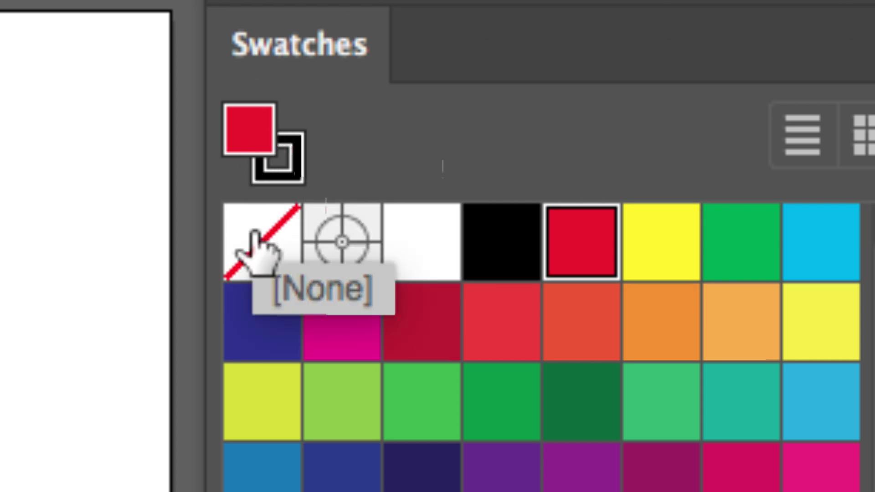
pyautogui.click(277, 241)
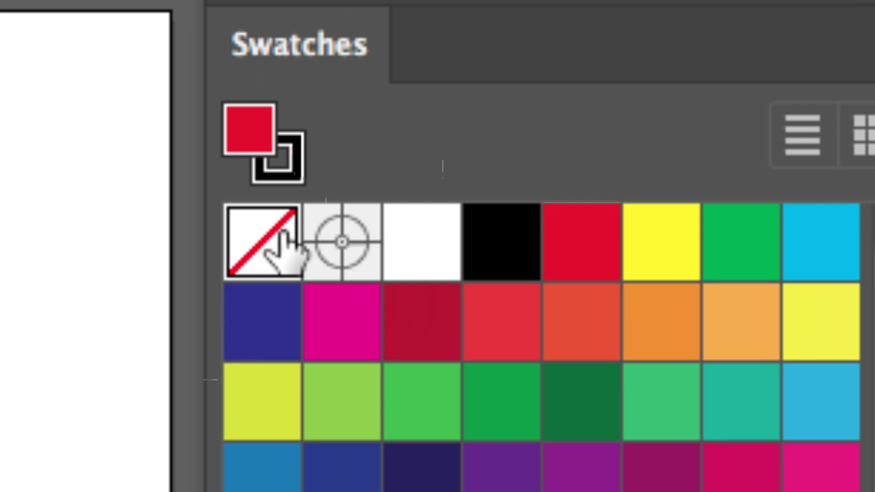
pyautogui.click(289, 181)
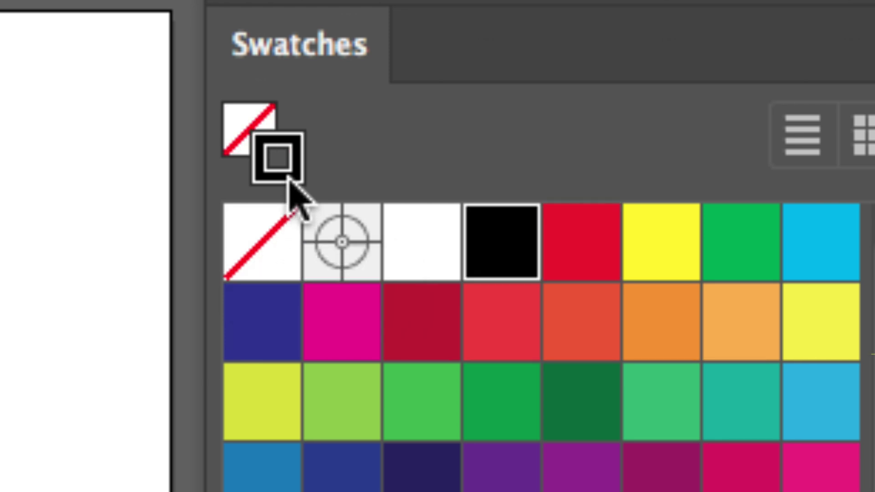
pyautogui.click(563, 250)
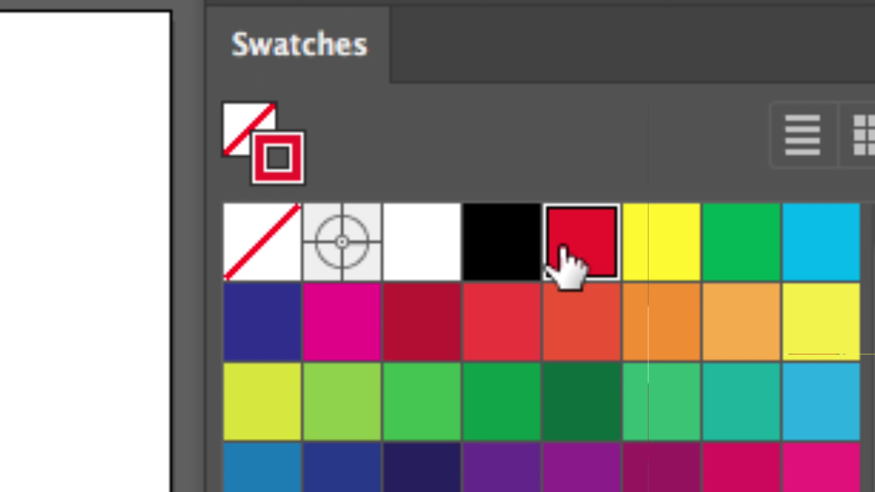